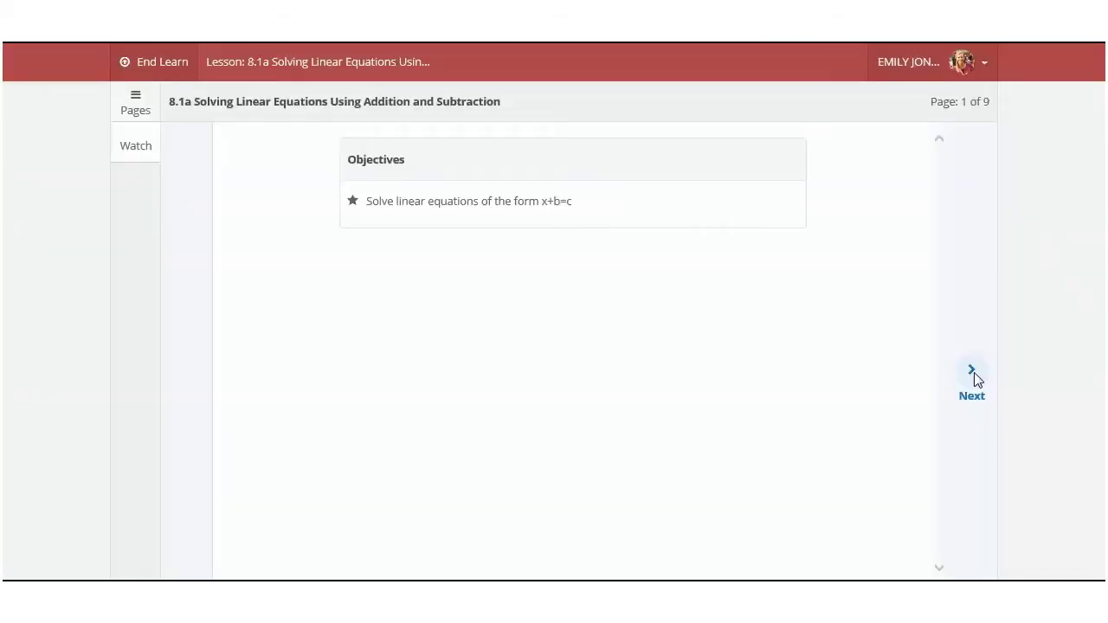
- Advance through lesson pages 2–7, from x + b = c to Example 4, and open the HawkesTV video
left_click(971, 372)
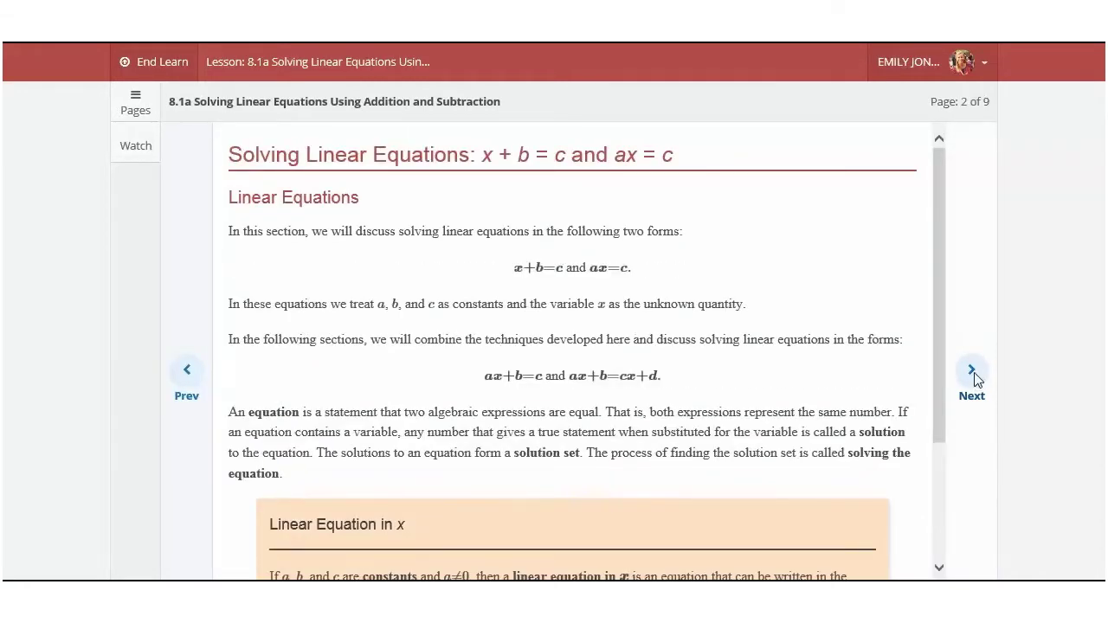
left_click(973, 374)
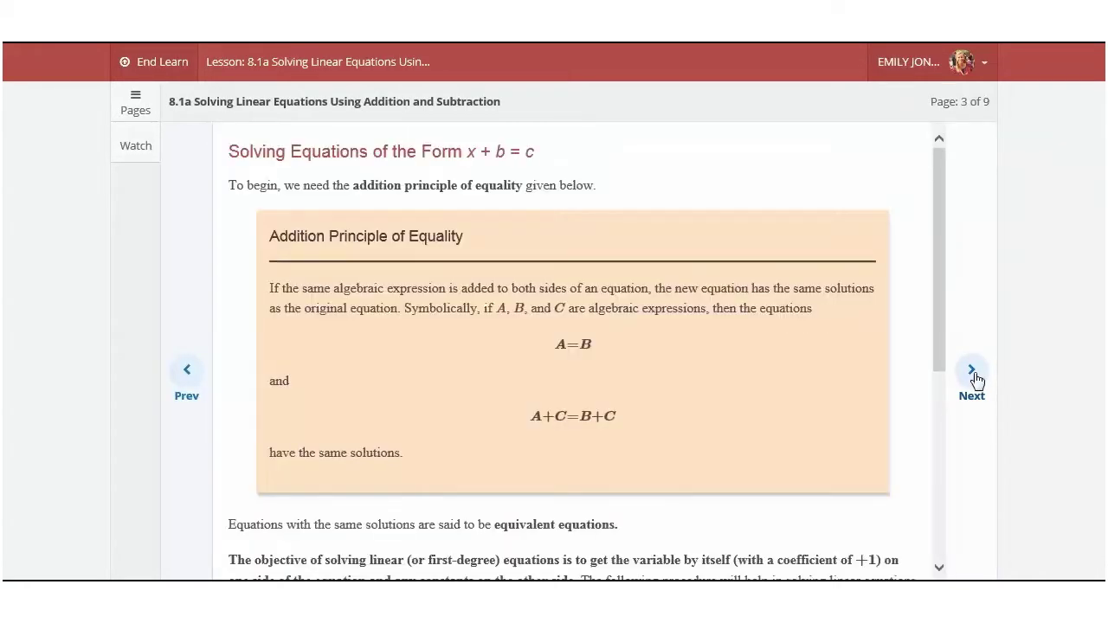
left_click(973, 374)
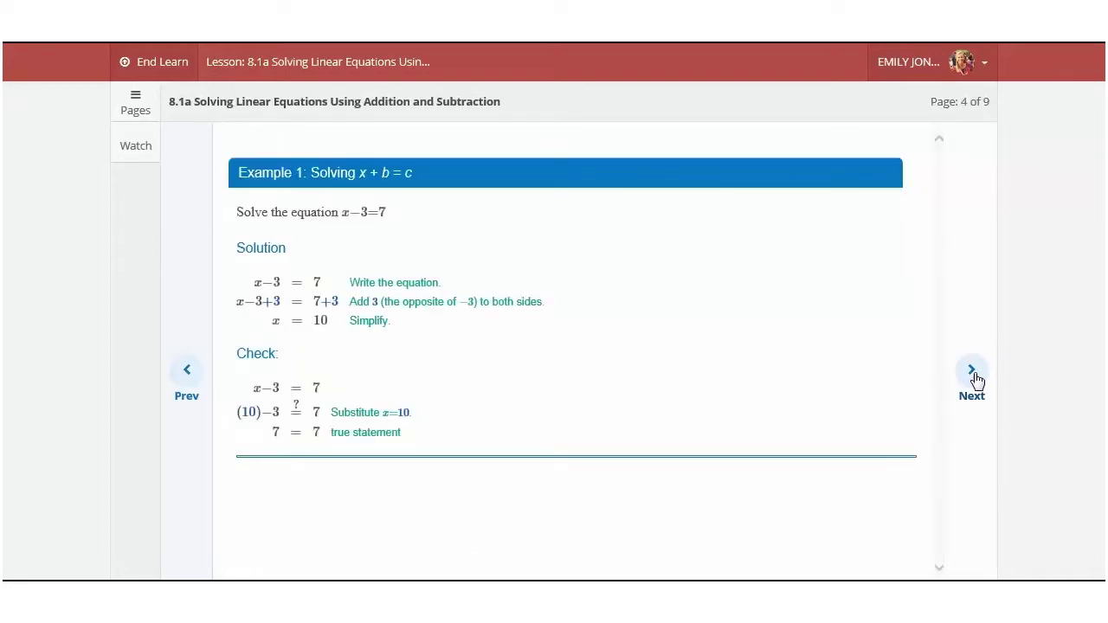
left_click(973, 374)
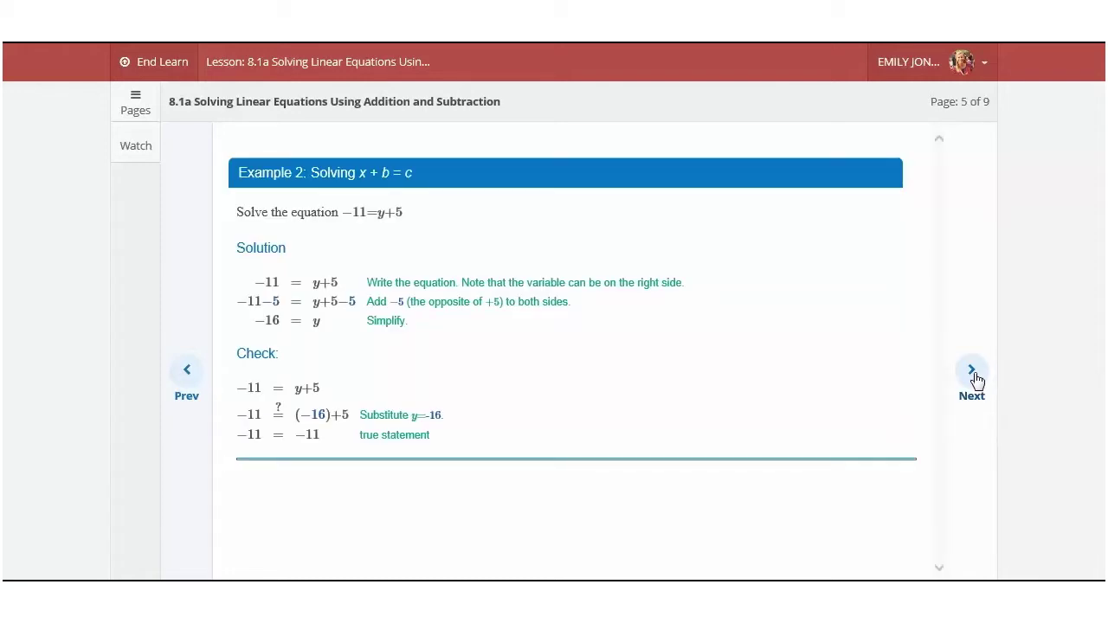
left_click(973, 374)
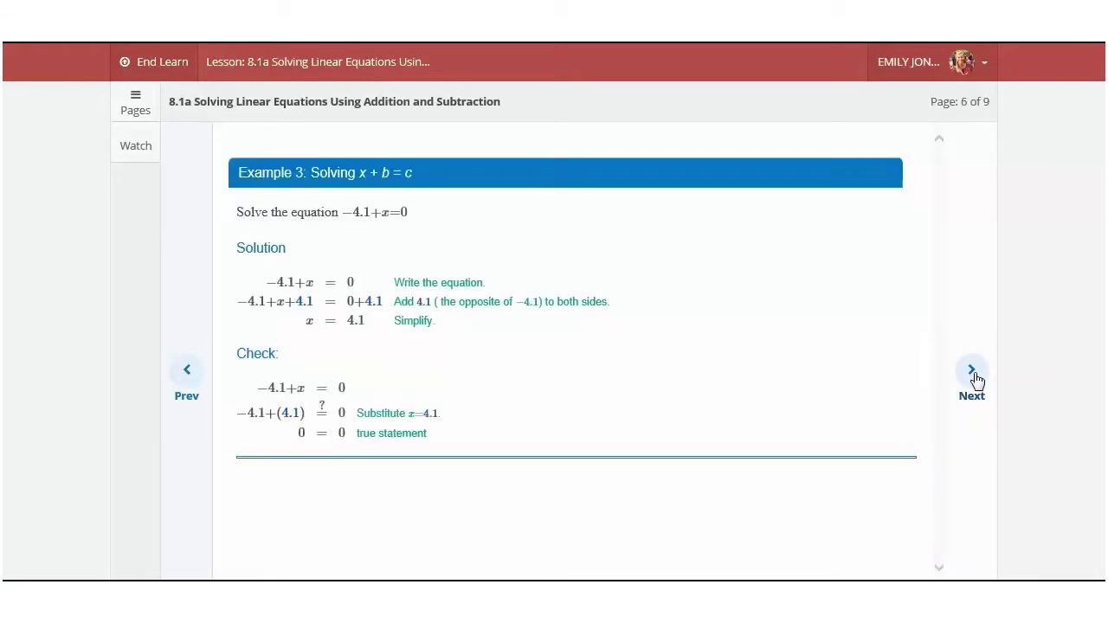
left_click(973, 374)
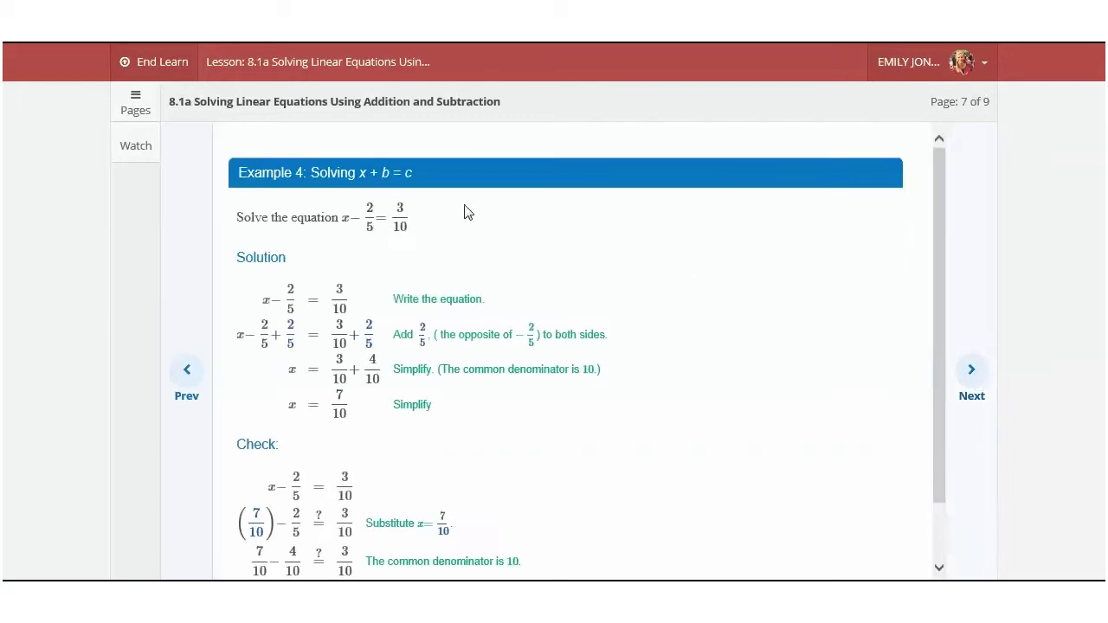
left_click(142, 139)
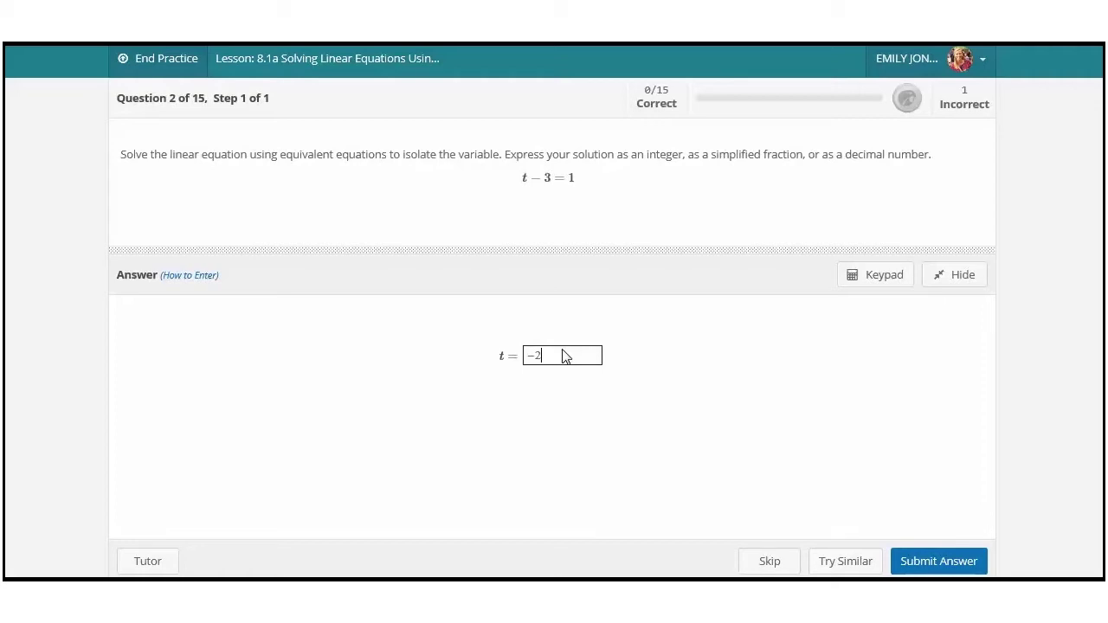
- Submit −2 as the answer to t − 3 = 1 and view the mistake's explanation
left_click(950, 565)
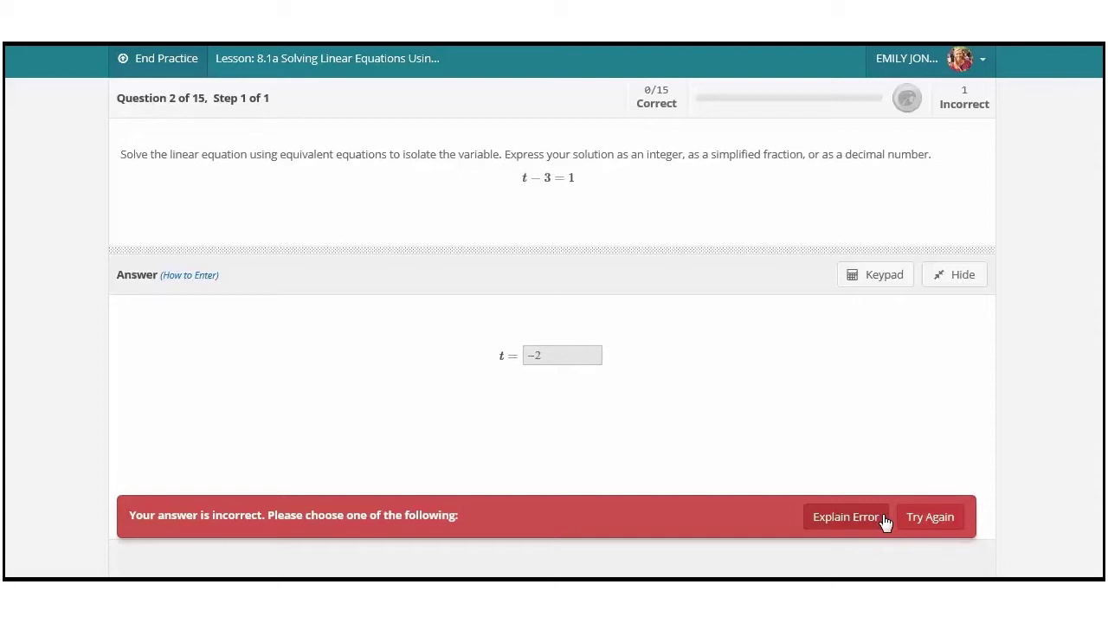
left_click(883, 518)
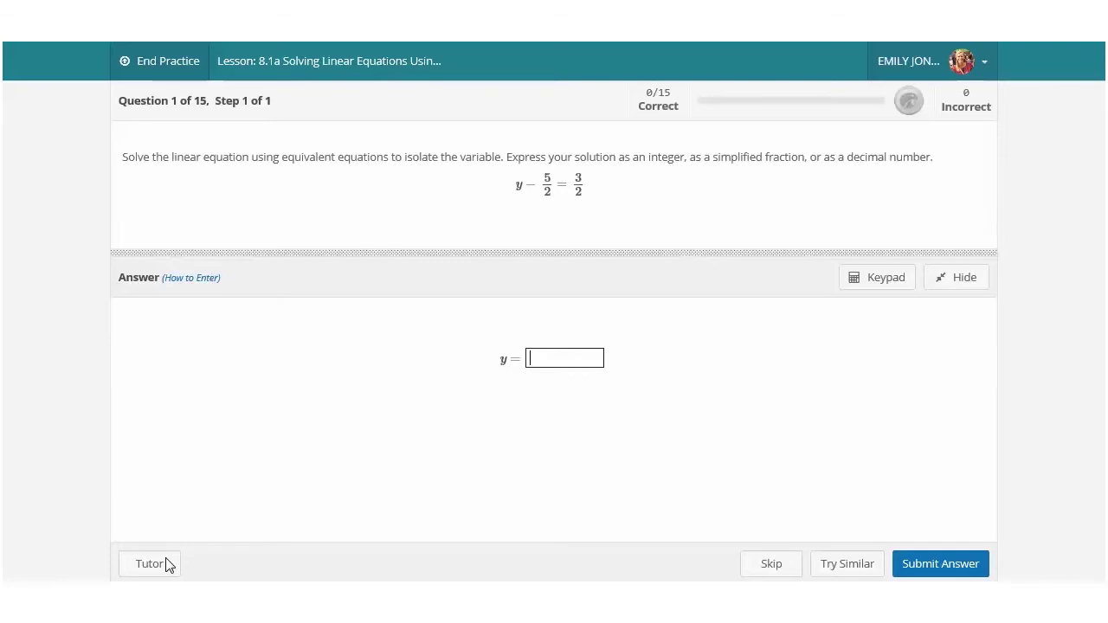
- Open the Tutor for y − 5/2 = 3/2 and view the Addition Principle of Equality definition
left_click(169, 564)
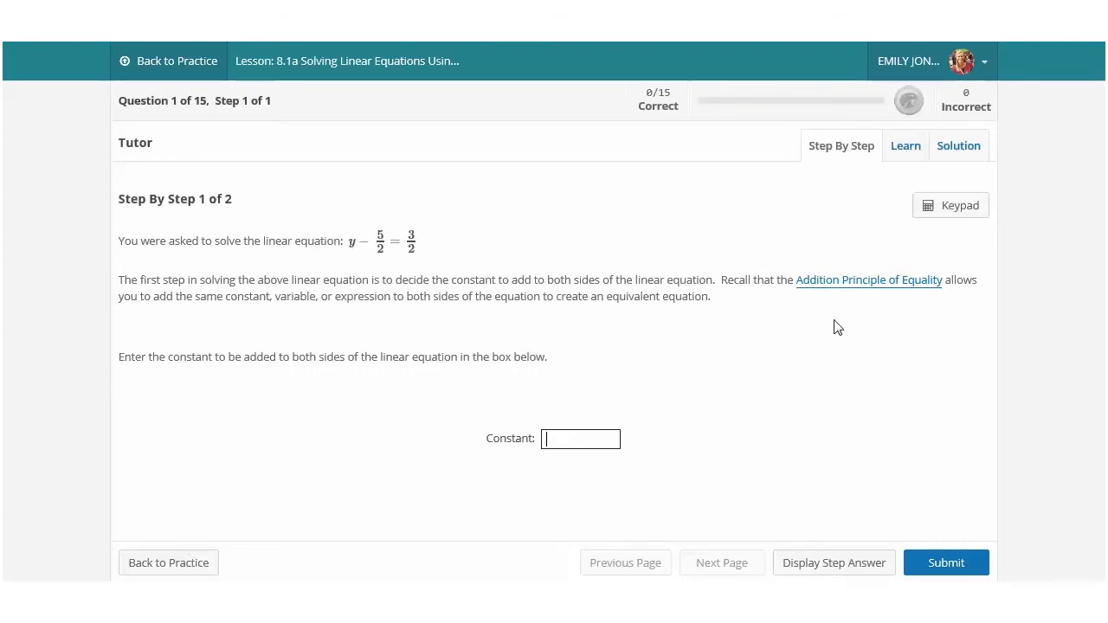
left_click(851, 285)
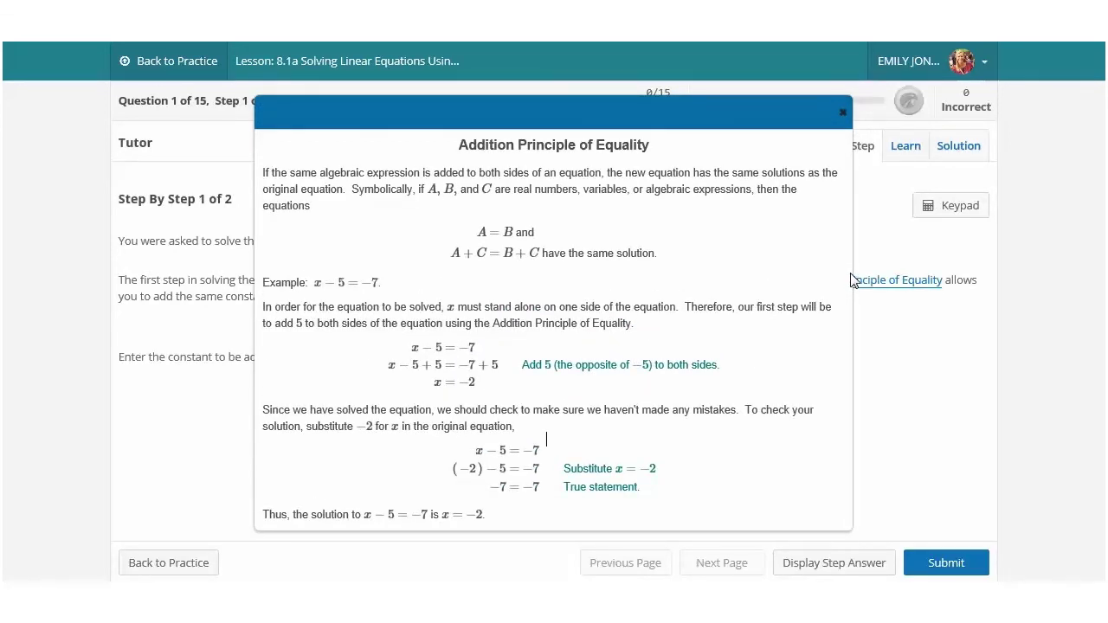
left_click(841, 110)
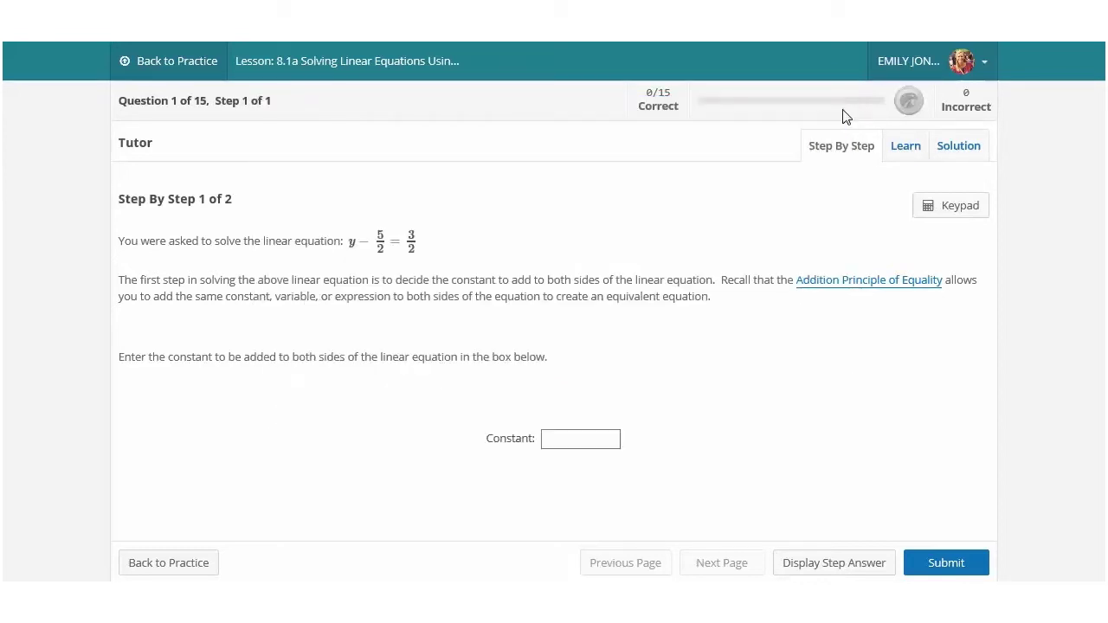
left_click(839, 149)
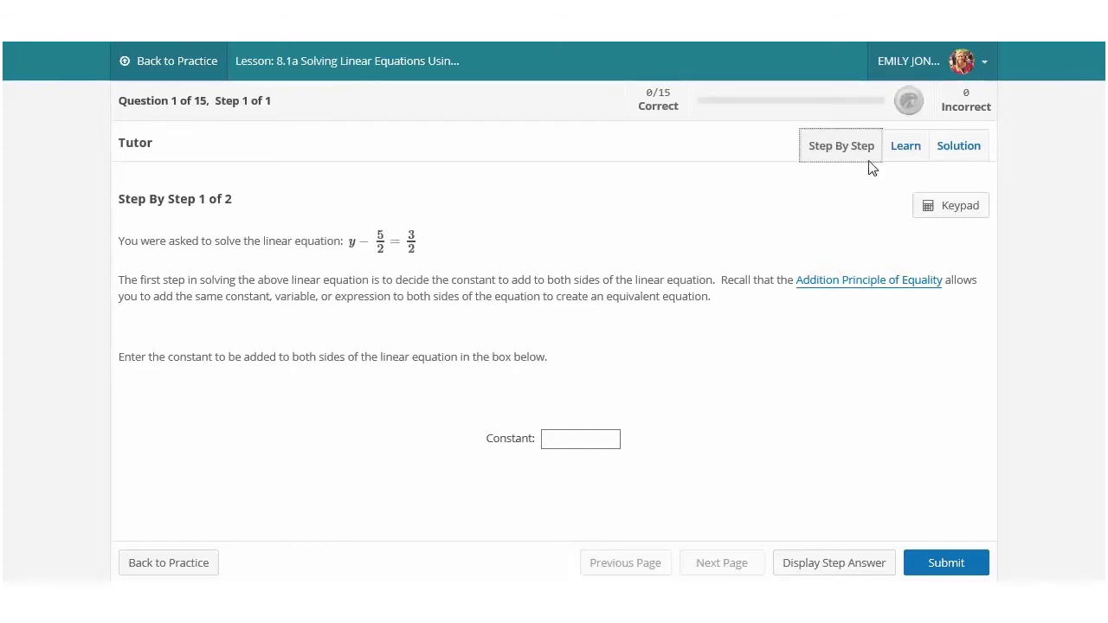
left_click(935, 154)
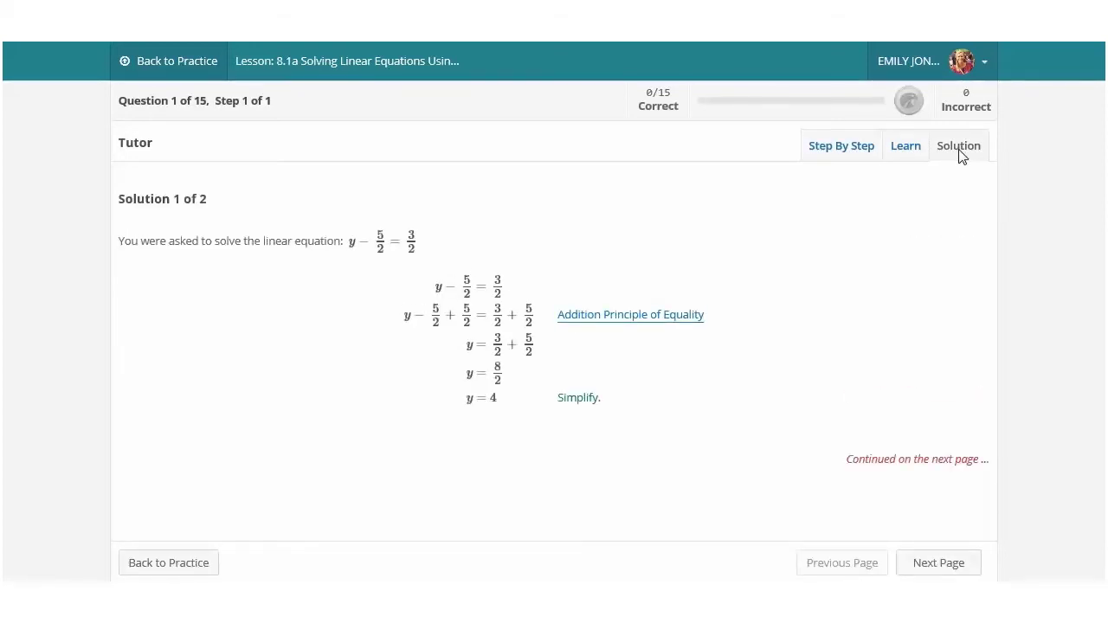
- Move to the solution's next page with the check confirming y = 4
left_click(971, 571)
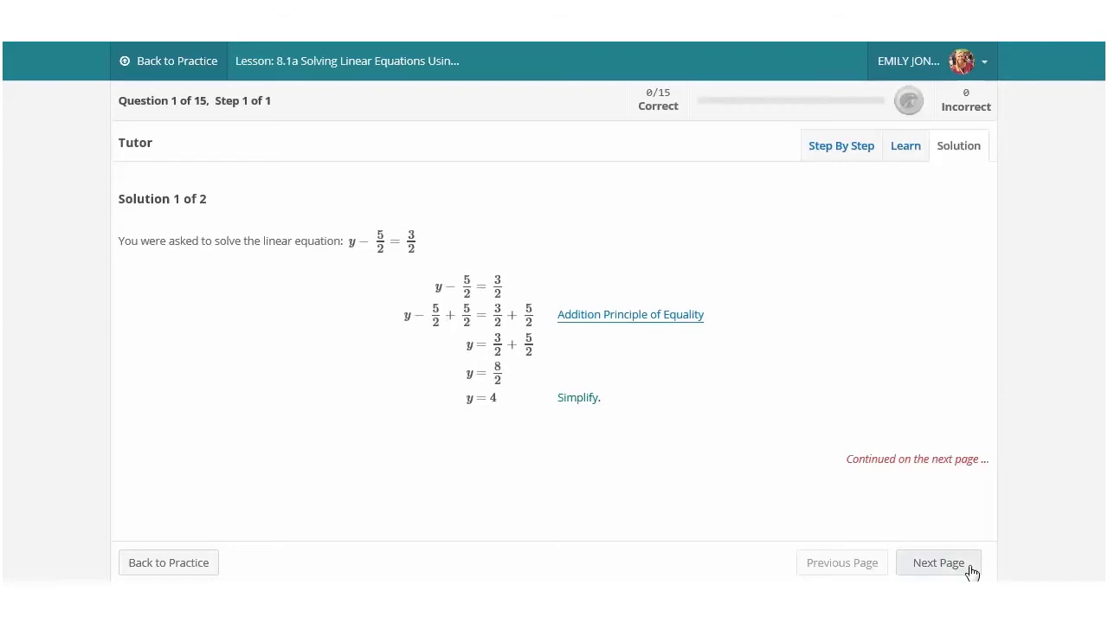